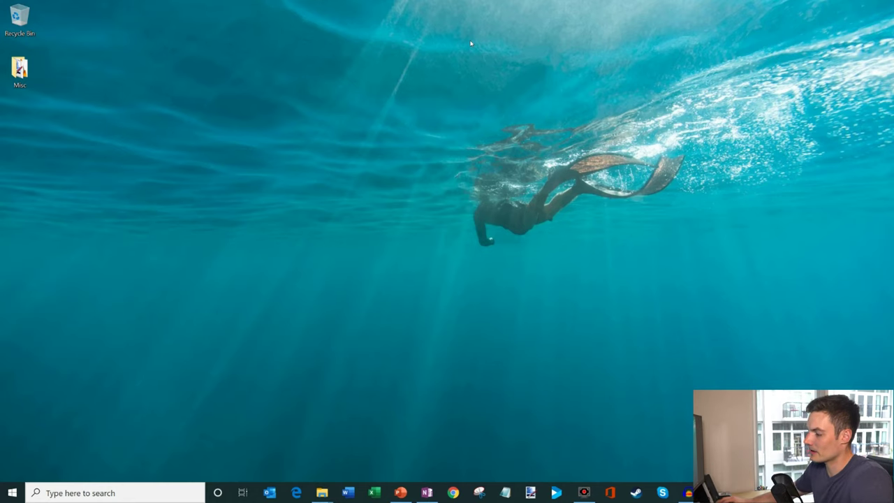
Restore the Thumbnails presentation window and select the piano keyboard picture on slide 3.
mouse_move(401, 497)
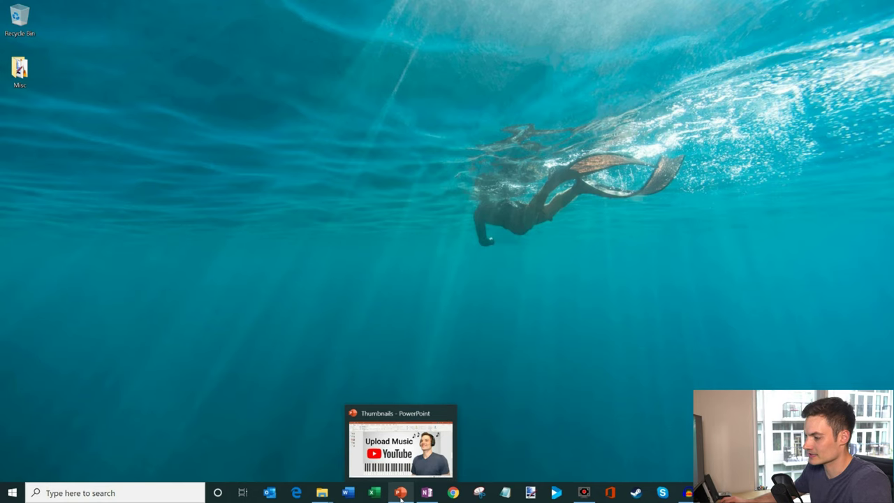
click(401, 494)
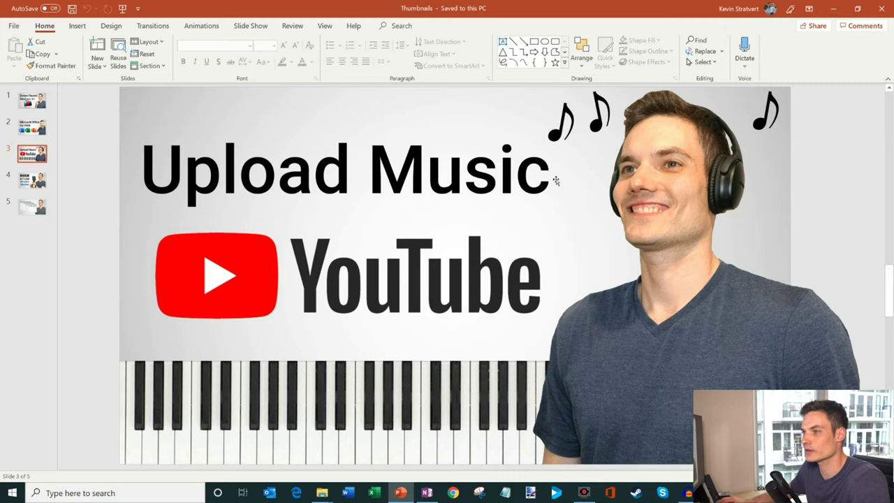
click(405, 417)
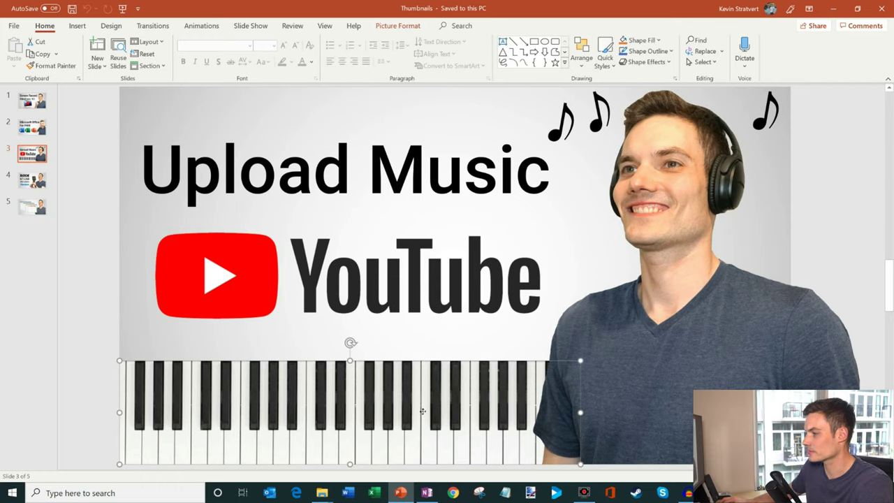
drag(422, 411, 376, 411)
key(ctrl+z)
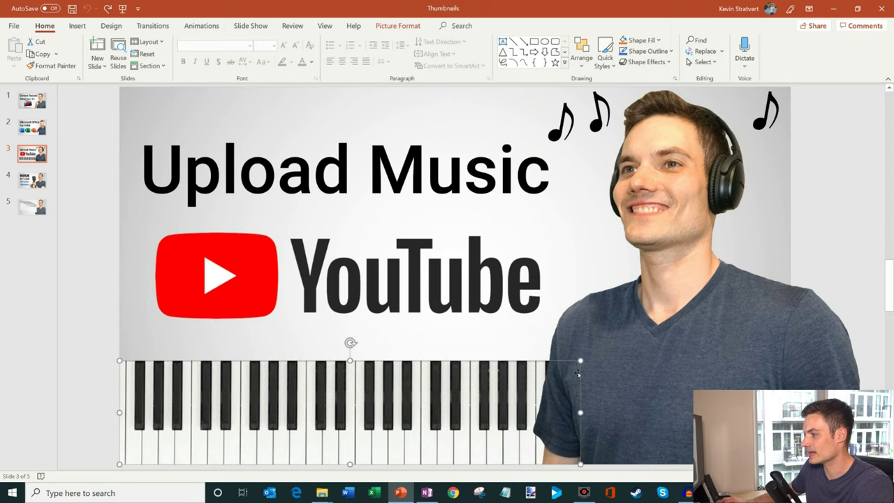
click(585, 383)
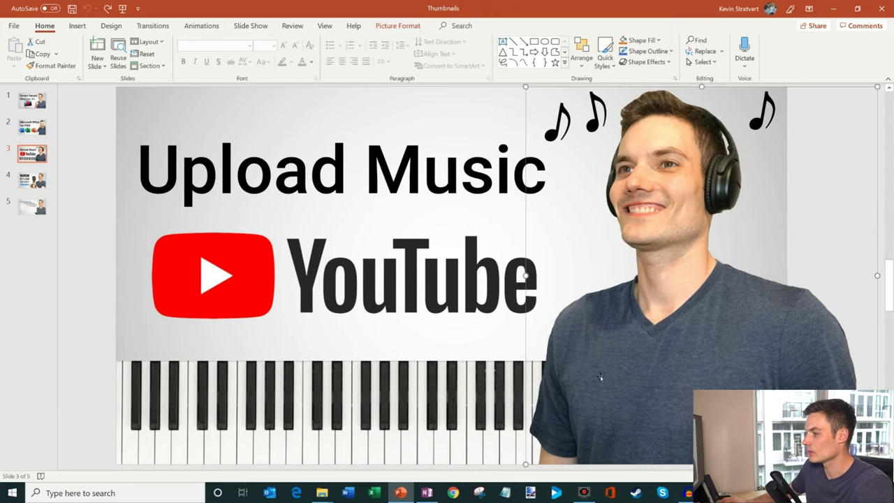
right_click(605, 368)
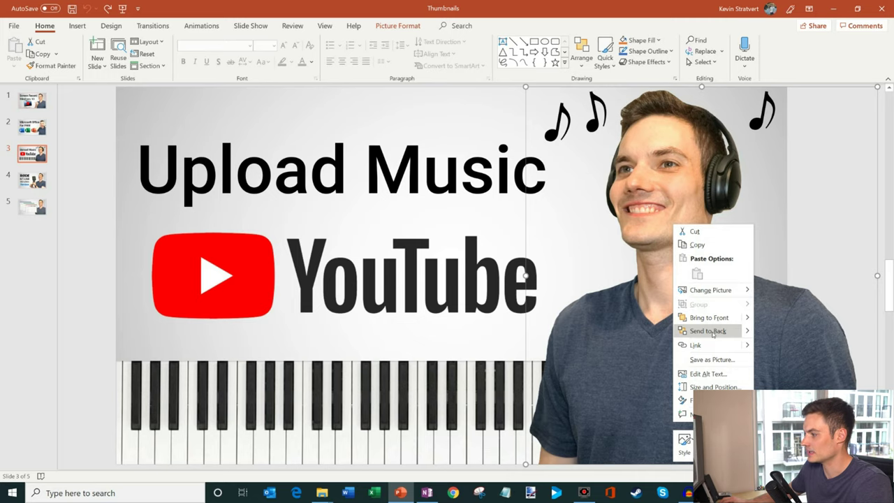
click(708, 331)
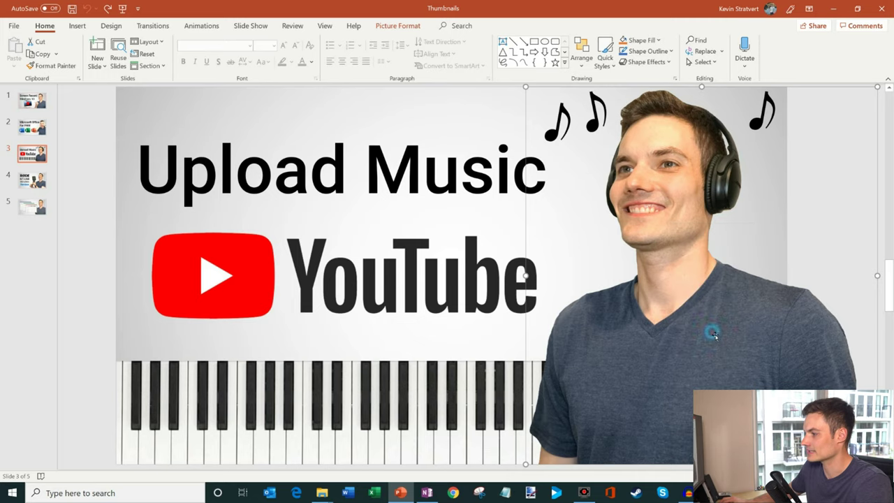
right_click(420, 393)
click(452, 288)
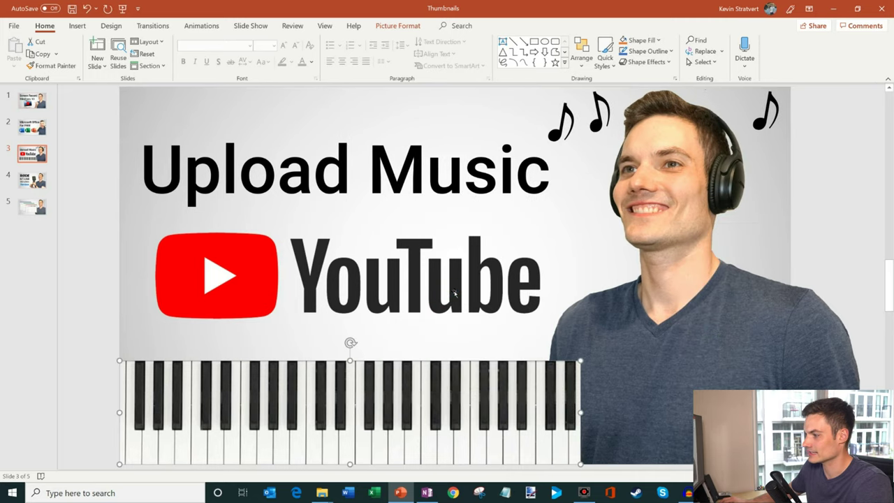
right_click(643, 381)
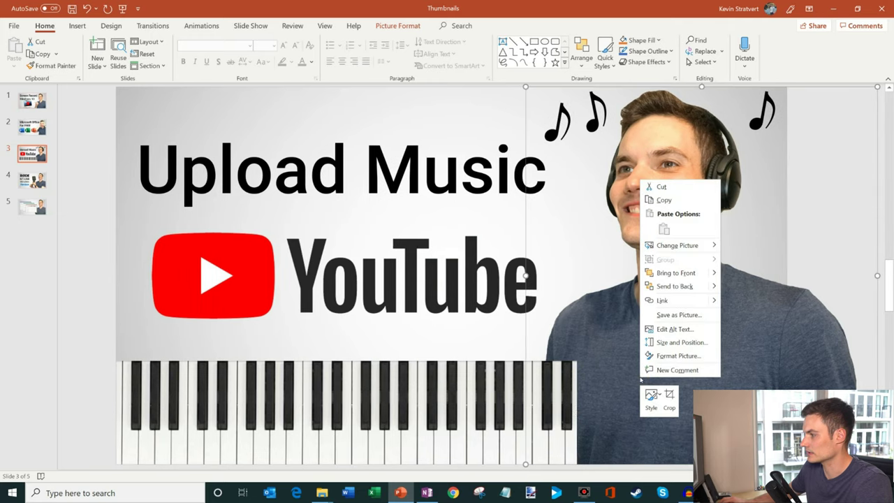
click(674, 272)
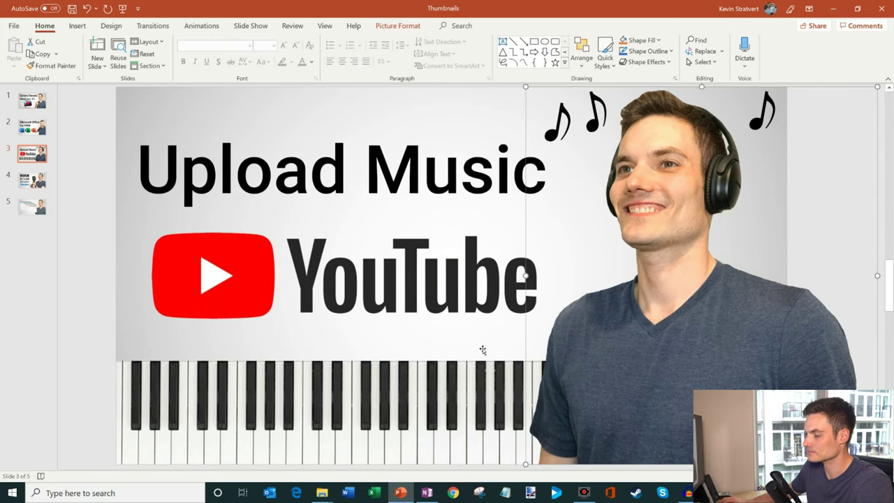
right_click(636, 364)
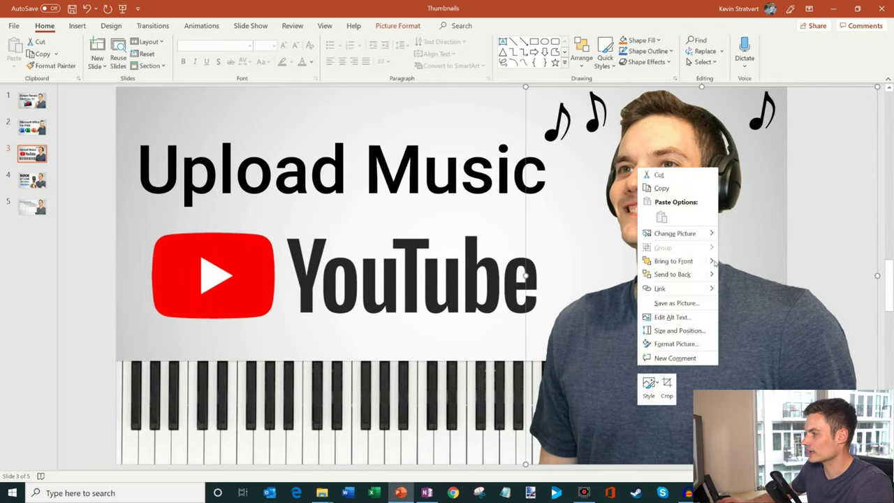
mouse_move(716, 264)
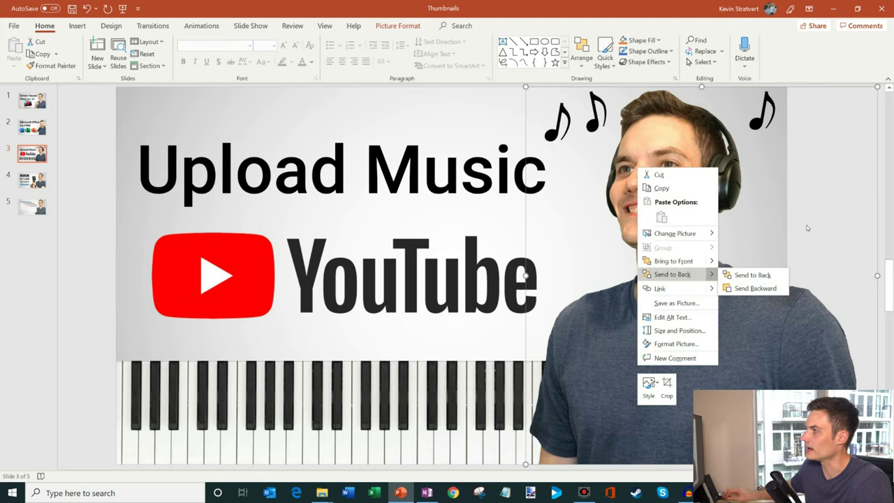
click(836, 168)
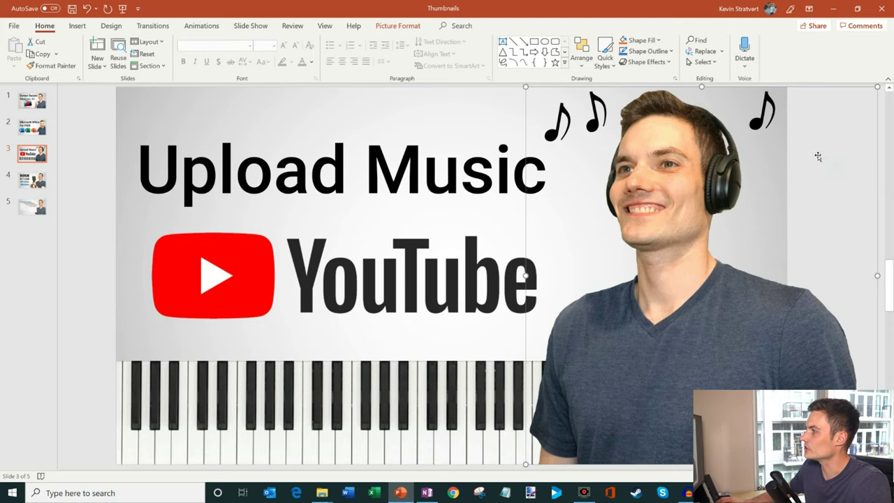
Show the Selection Pane from Home's Select menu and pick Picture 4, the piano image.
click(713, 63)
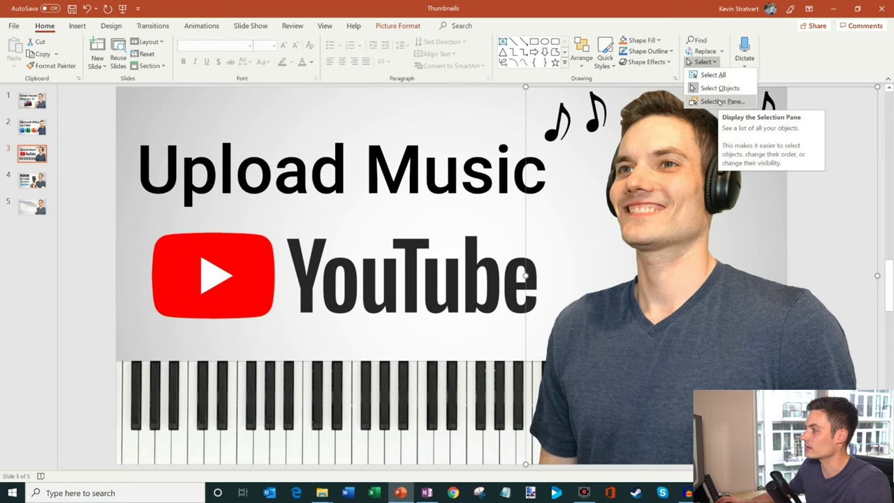
click(722, 102)
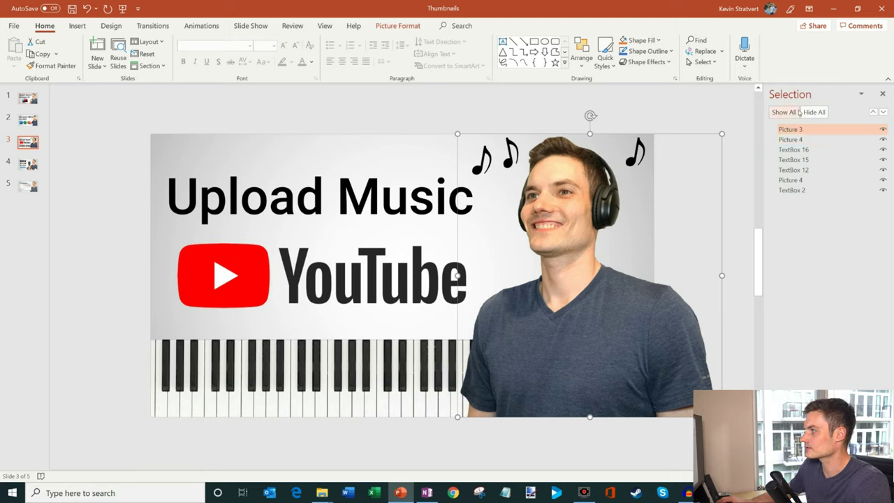
click(802, 139)
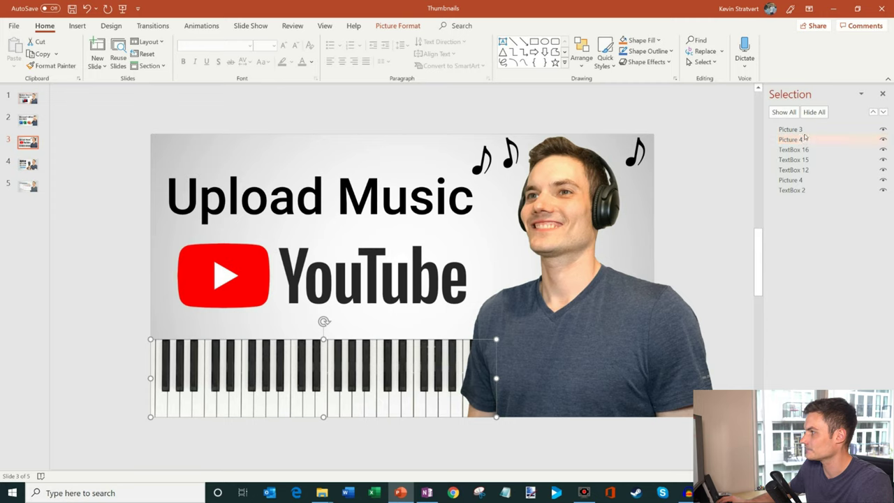
Rename Picture 3 to Kevin and Picture 4 to Keyboard in the Selection Pane.
click(805, 130)
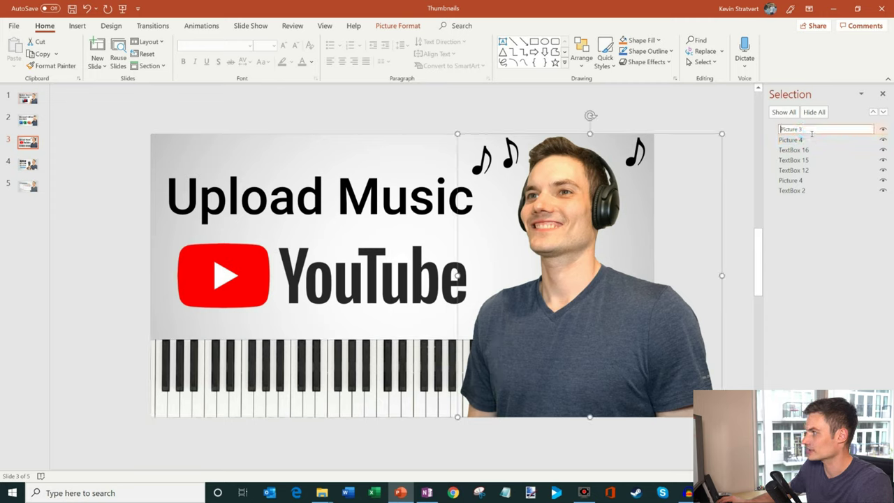
click(805, 130)
text(Kevin)
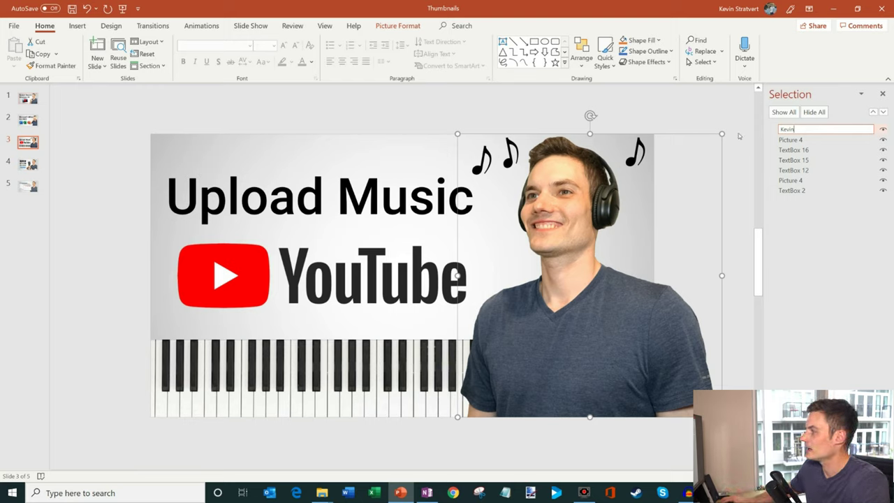
click(814, 139)
click(818, 139)
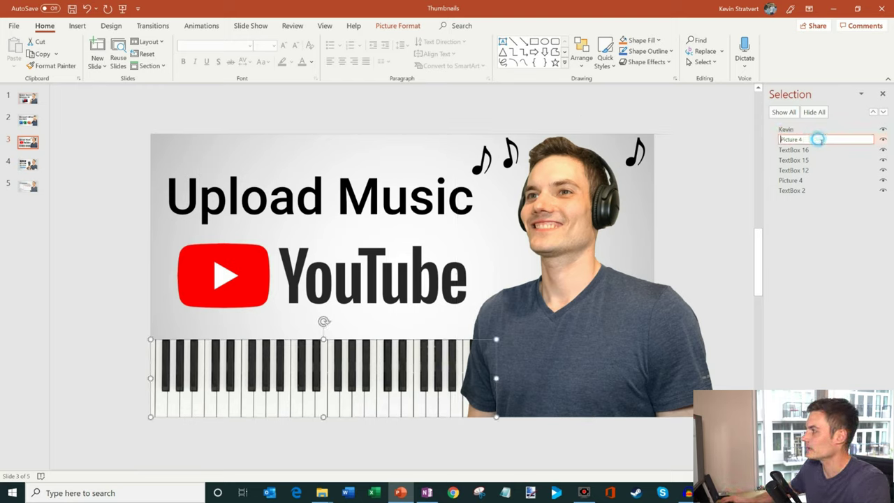
text(Keybo)
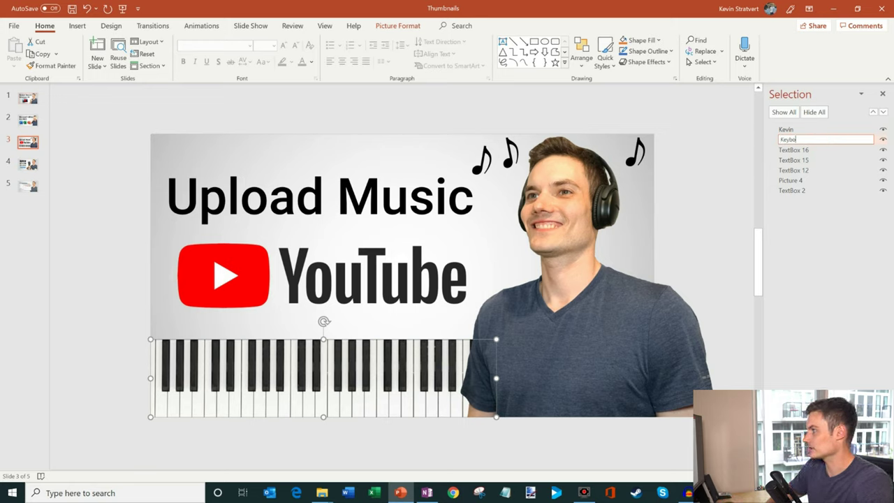
text(ard)
key(Return)
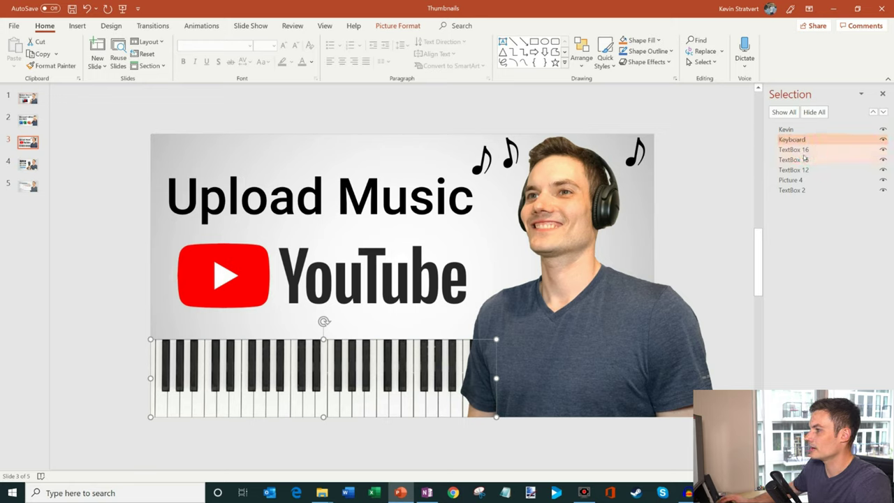
Select the music note text boxes, YouTube logo and title layers in turn.
click(803, 149)
ctrl+click(810, 160)
click(809, 160)
click(807, 169)
click(808, 180)
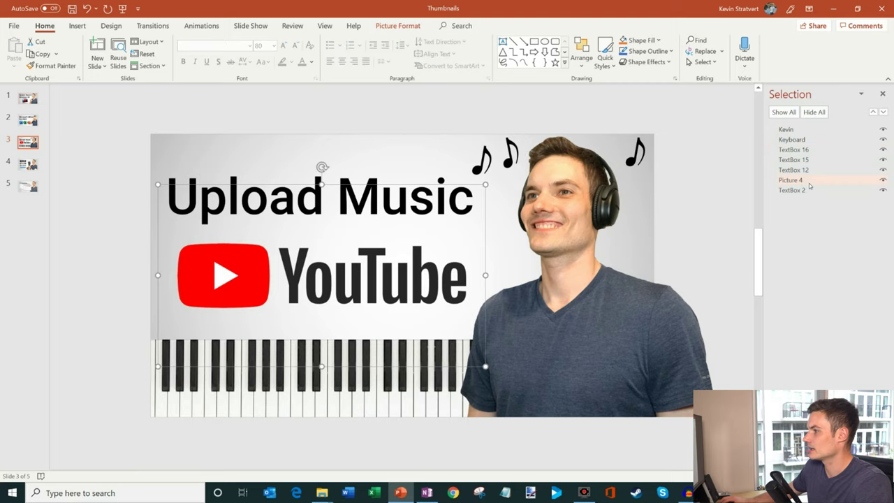
click(804, 188)
click(816, 179)
Rename the YouTube logo layer to Logo and the title layer to Upload Music.
click(820, 178)
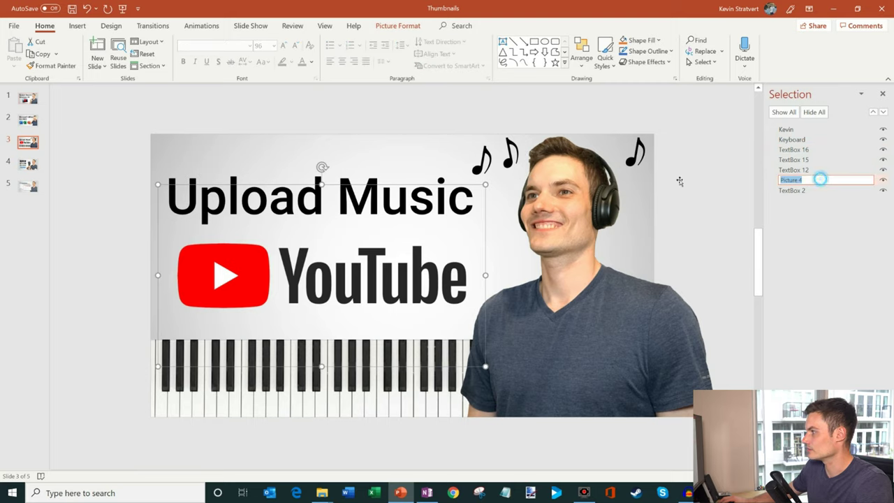
text(Logo)
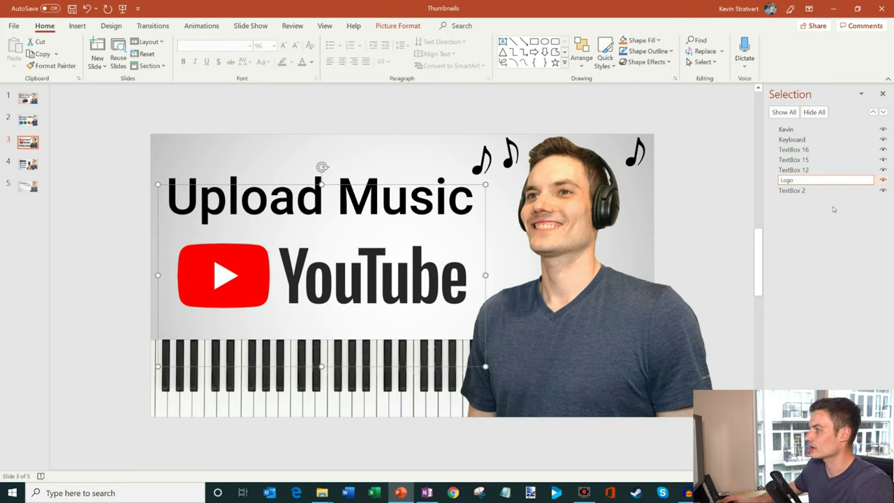
click(826, 189)
click(826, 189)
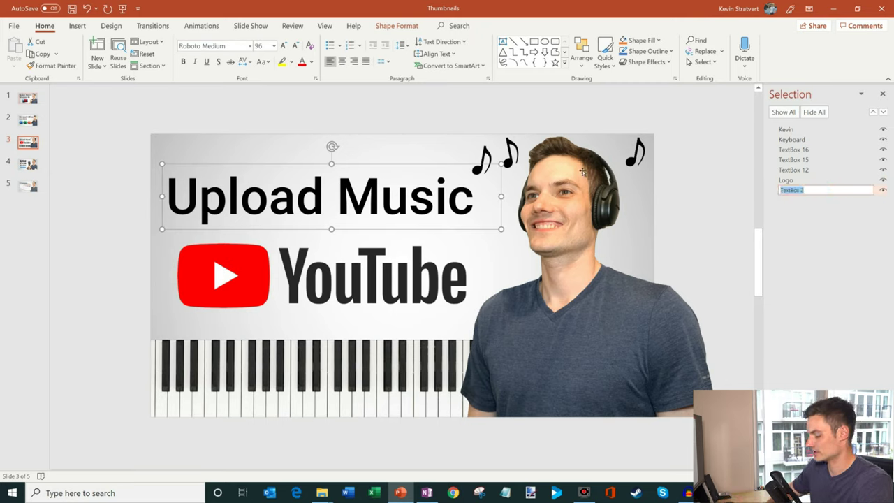
text(Upload Music)
key(Return)
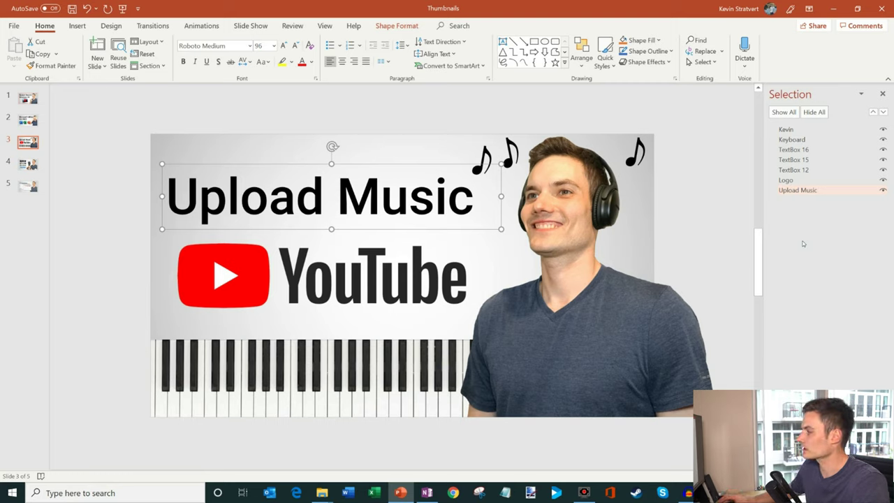
click(810, 129)
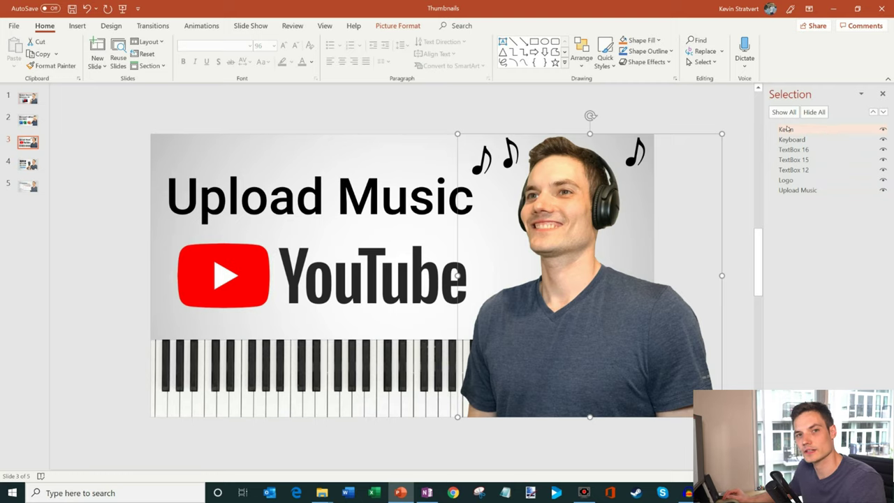
Drag the Kevin photo below the Keyboard layer and back to test the stacking order.
click(796, 190)
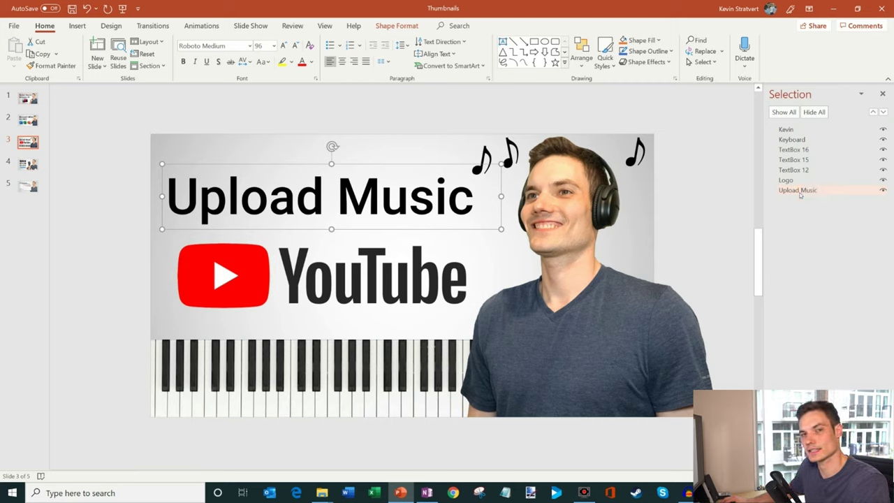
click(802, 130)
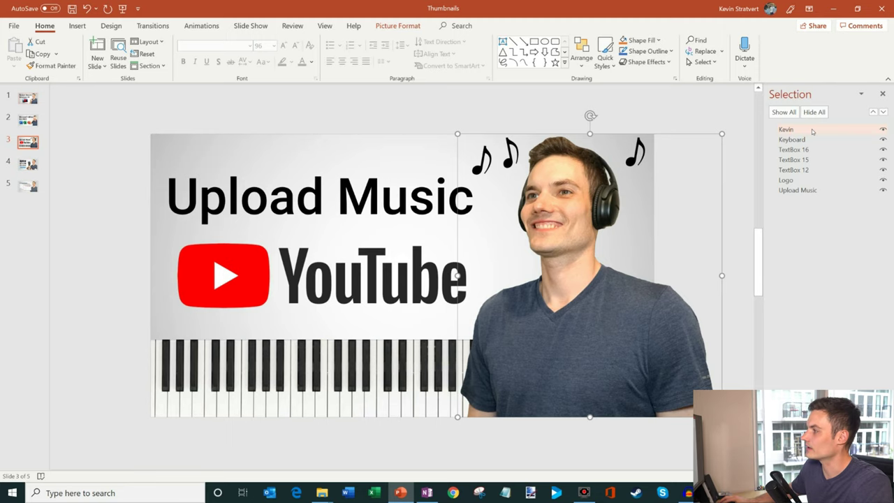
drag(811, 130, 813, 148)
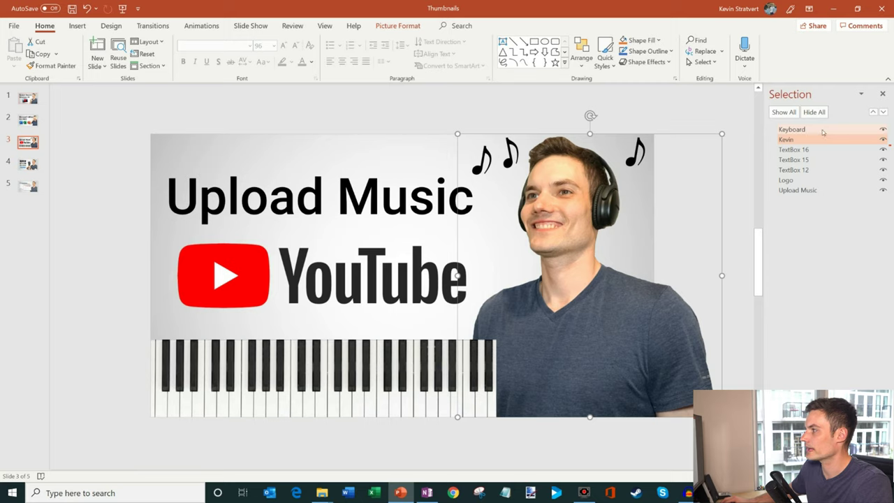
drag(822, 132, 823, 147)
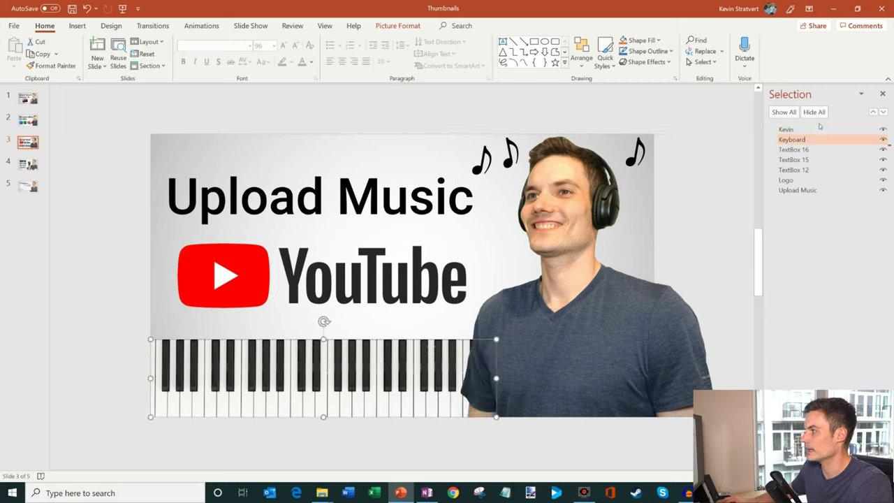
mouse_move(820, 129)
mouse_down()
mouse_move(816, 192)
mouse_move(818, 129)
mouse_up()
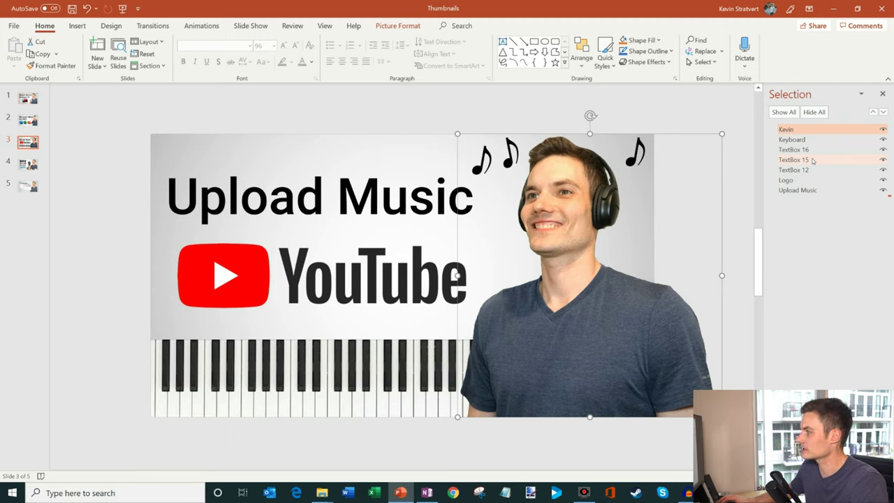
Hide the Kevin photo, then make it visible and select it again.
click(882, 129)
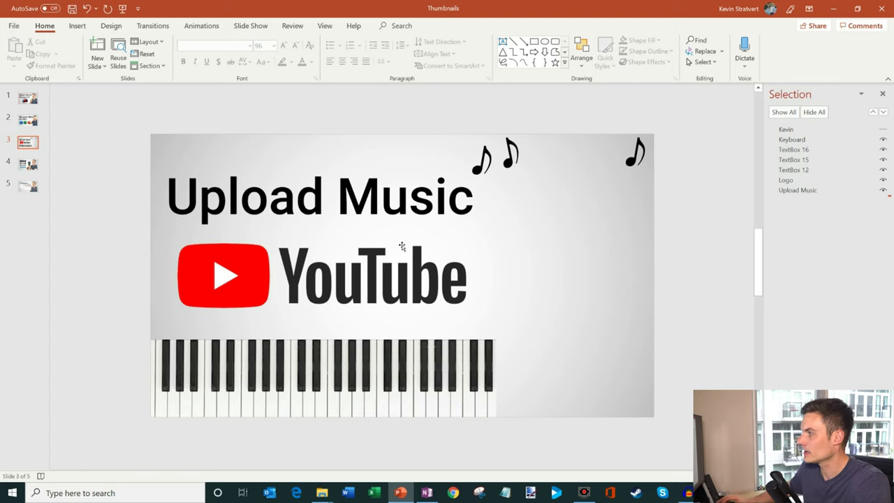
click(882, 129)
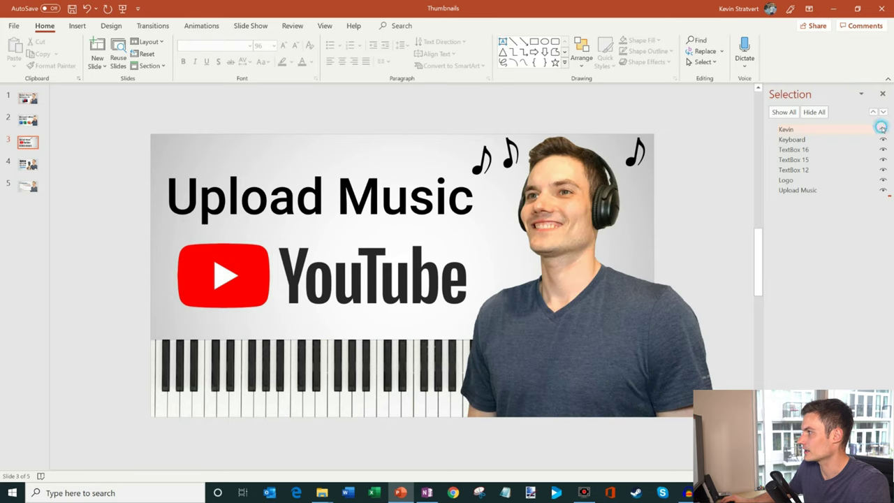
click(834, 131)
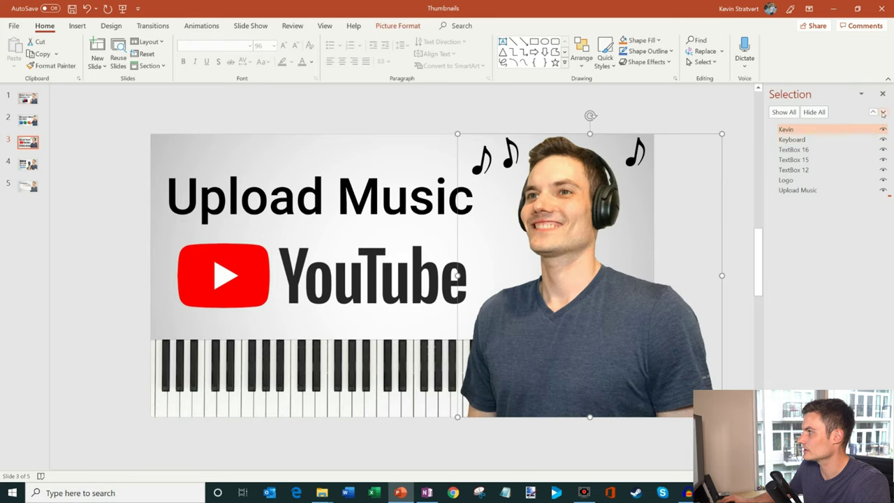
Move Kevin back and forward with Send Backward and Bring Forward, then hide all objects.
click(883, 112)
click(871, 112)
click(882, 112)
click(872, 111)
mouse_move(841, 131)
mouse_down()
mouse_move(835, 194)
mouse_move(835, 131)
mouse_up()
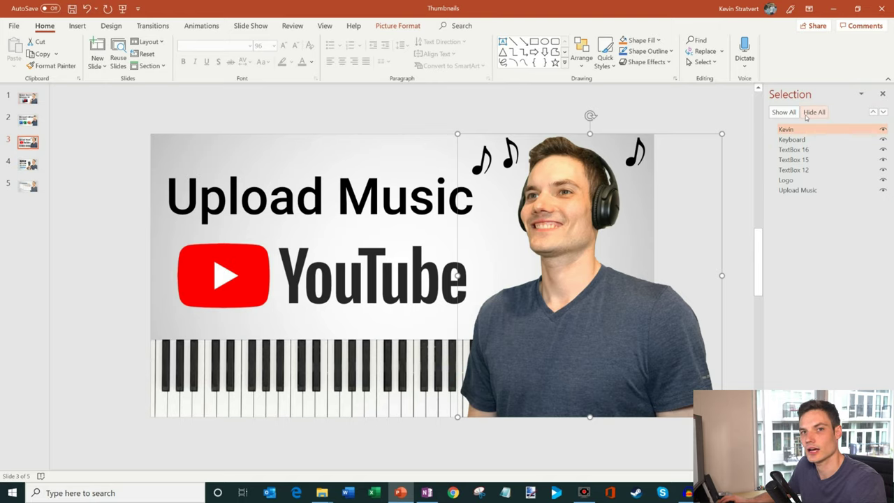
click(810, 113)
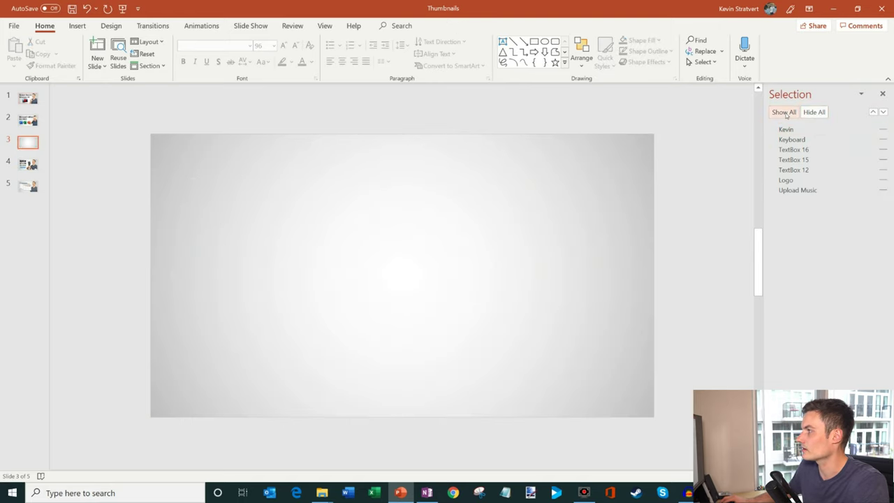
Toggle Show All and Hide All, show only Kevin, then reveal every object again.
click(784, 113)
click(812, 113)
click(882, 129)
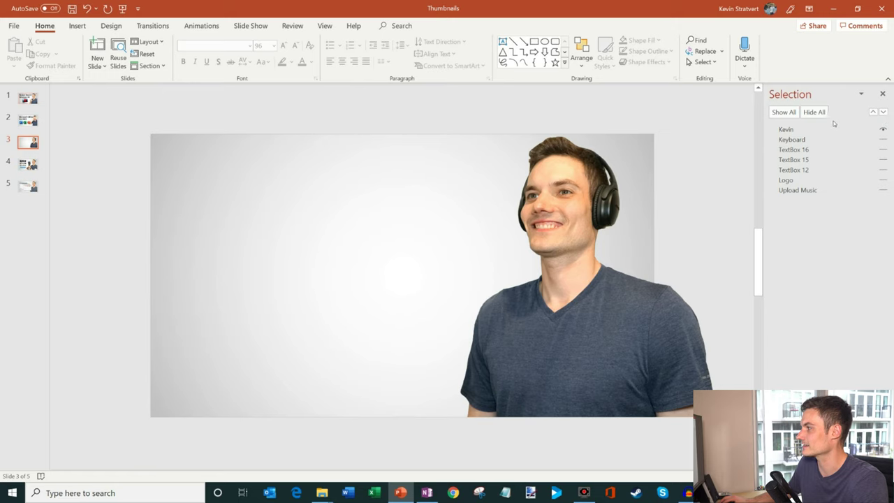
click(783, 112)
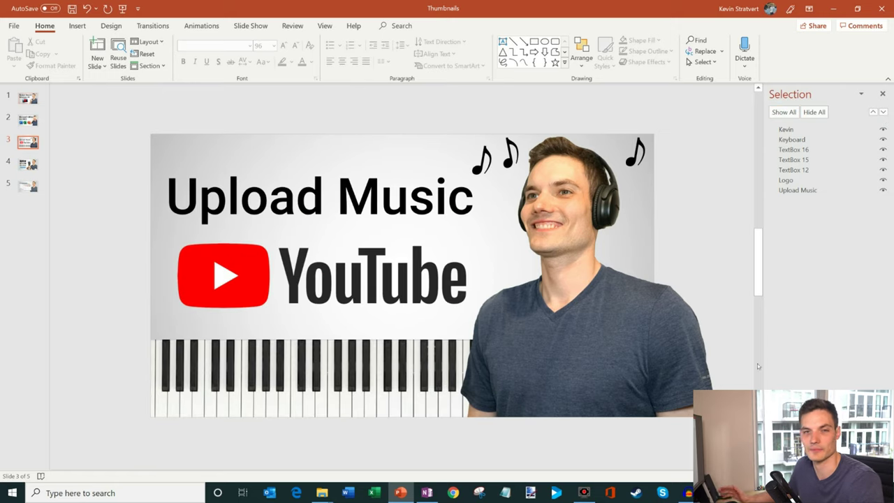